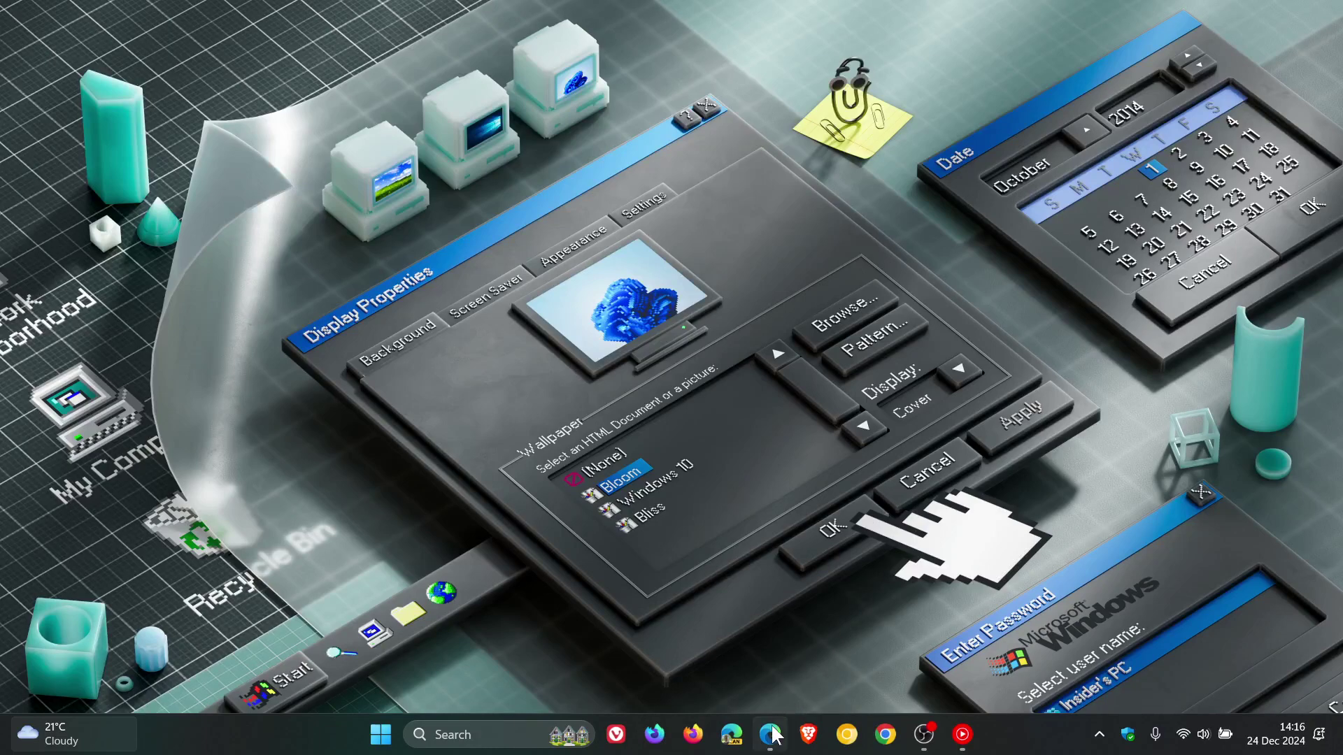
# Launch Microsoft Edge from the taskbar to bring up the Bing homepage.
pyautogui.click(771, 735)
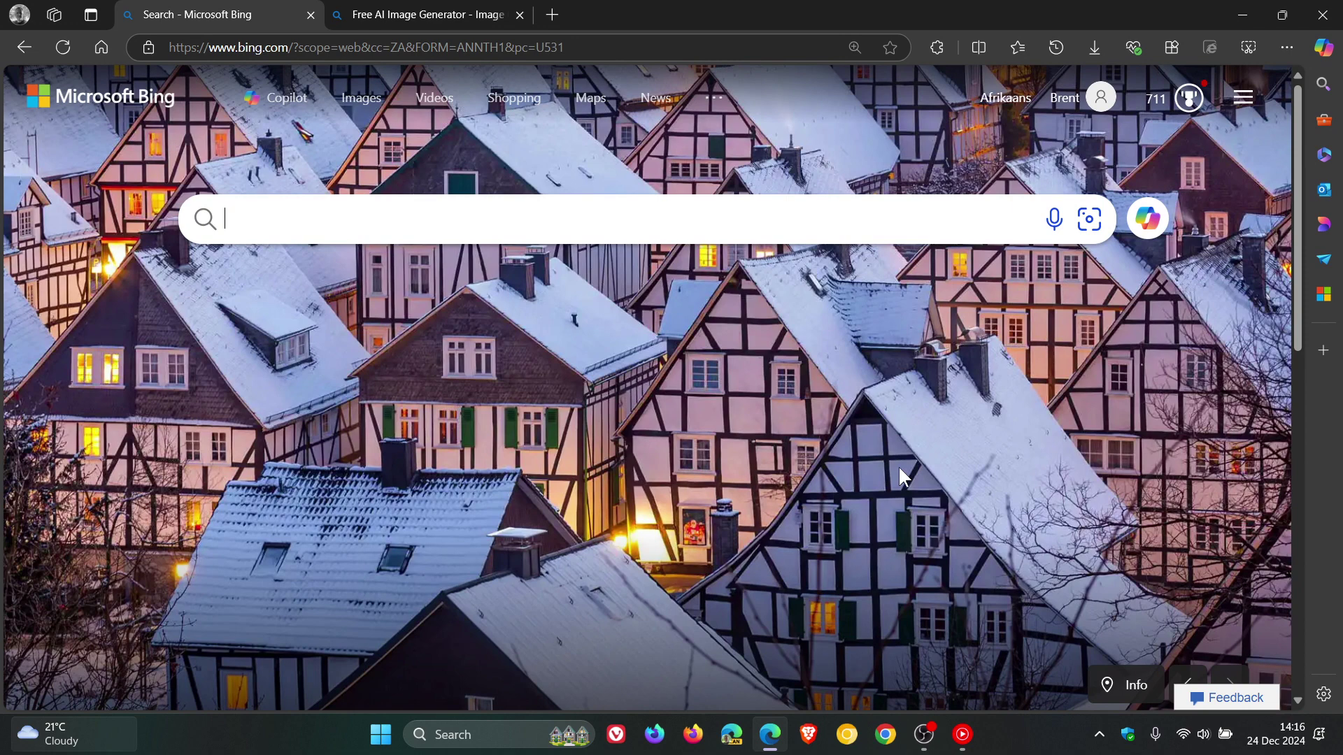
# Switch to the 'Free AI Image Generator' browser tab.
pyautogui.click(442, 12)
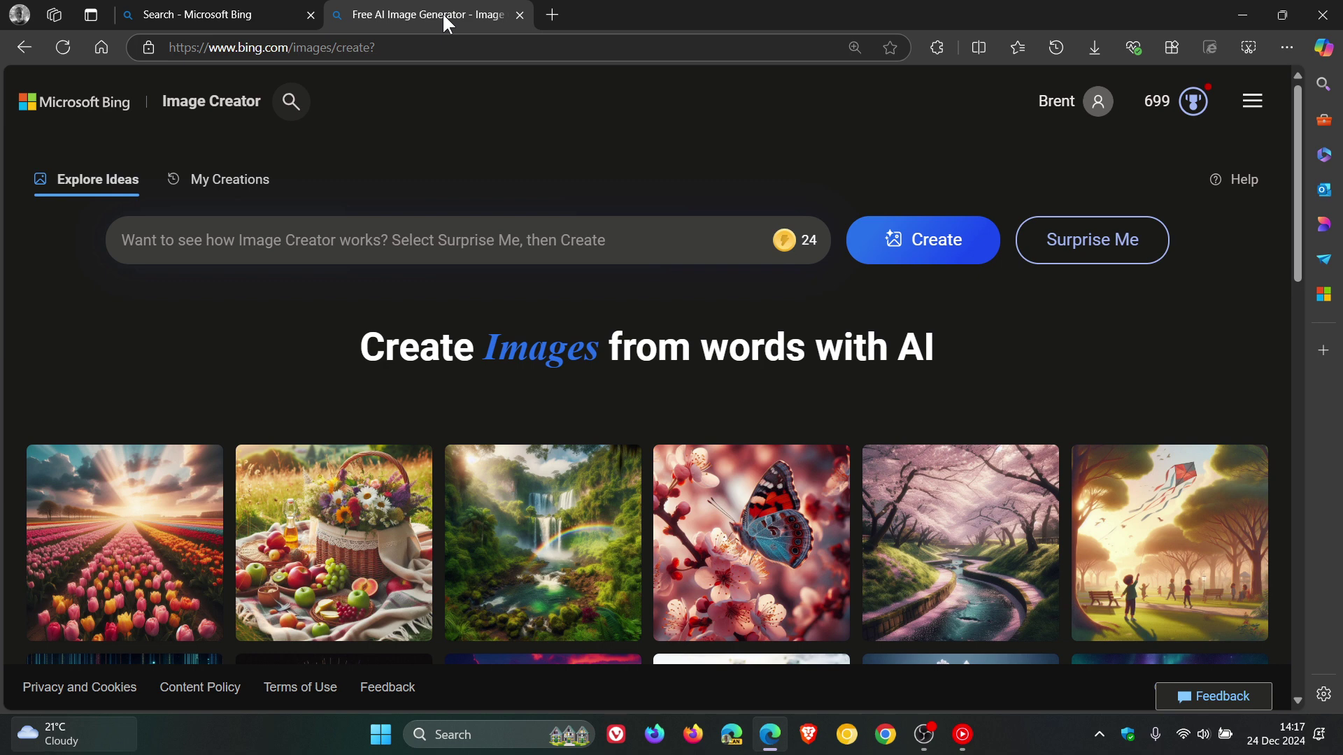
# Return to the 'Search - Microsoft Bing' browser tab.
pyautogui.click(226, 13)
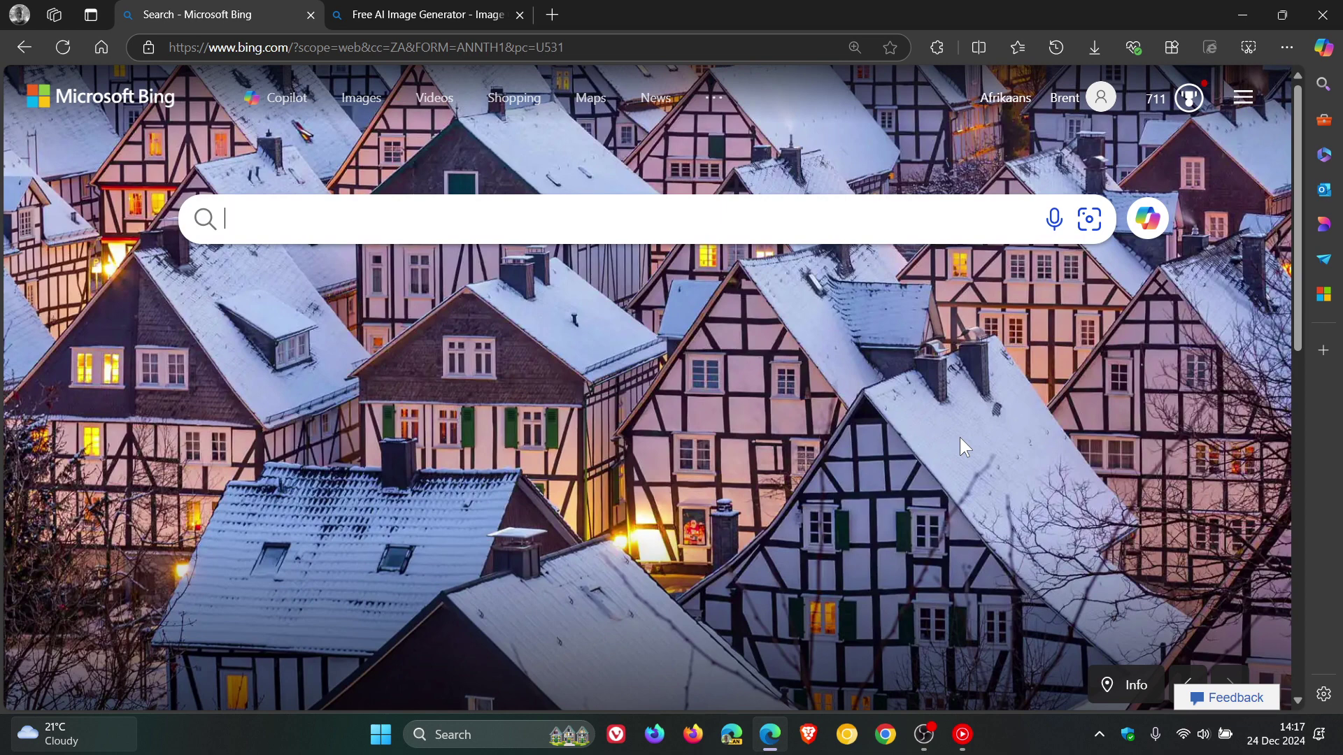
pyautogui.write('c')
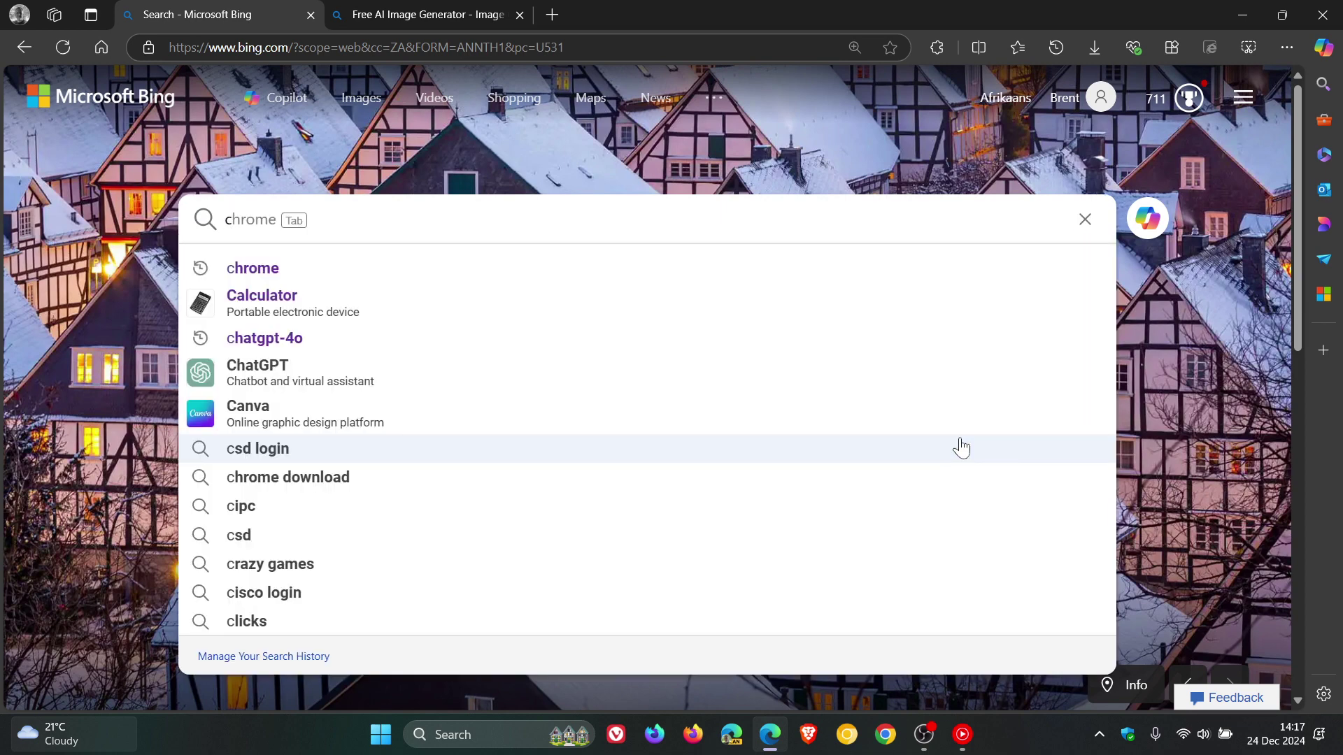
pyautogui.write('reare')
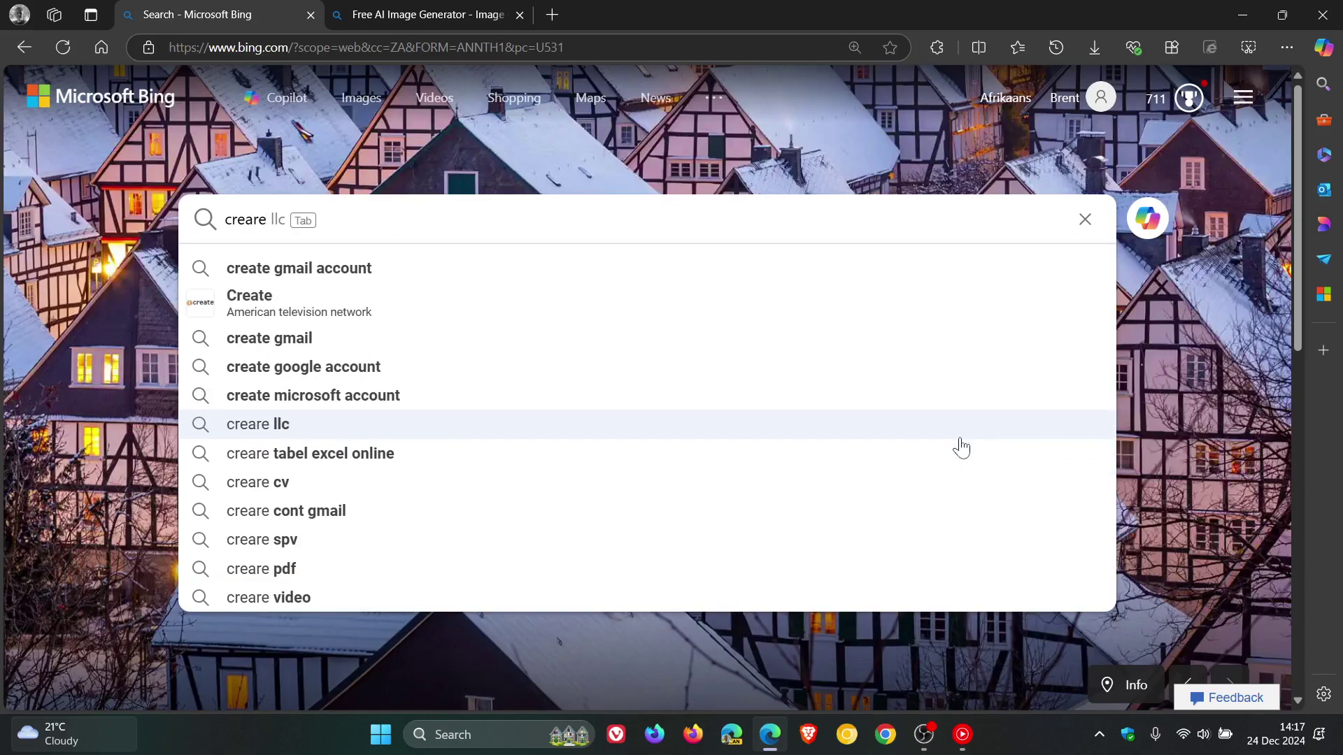
pyautogui.write(' an ima')
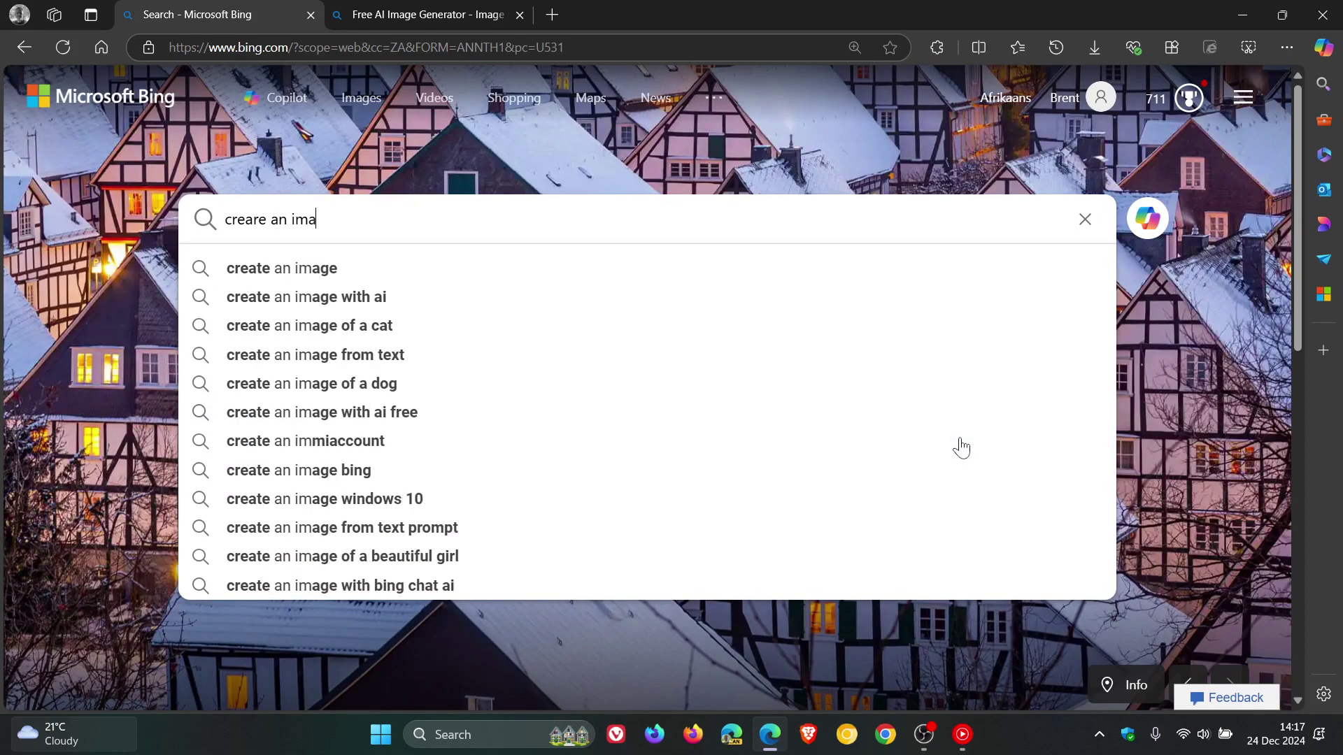
pyautogui.write('ge of my pc windows 11')
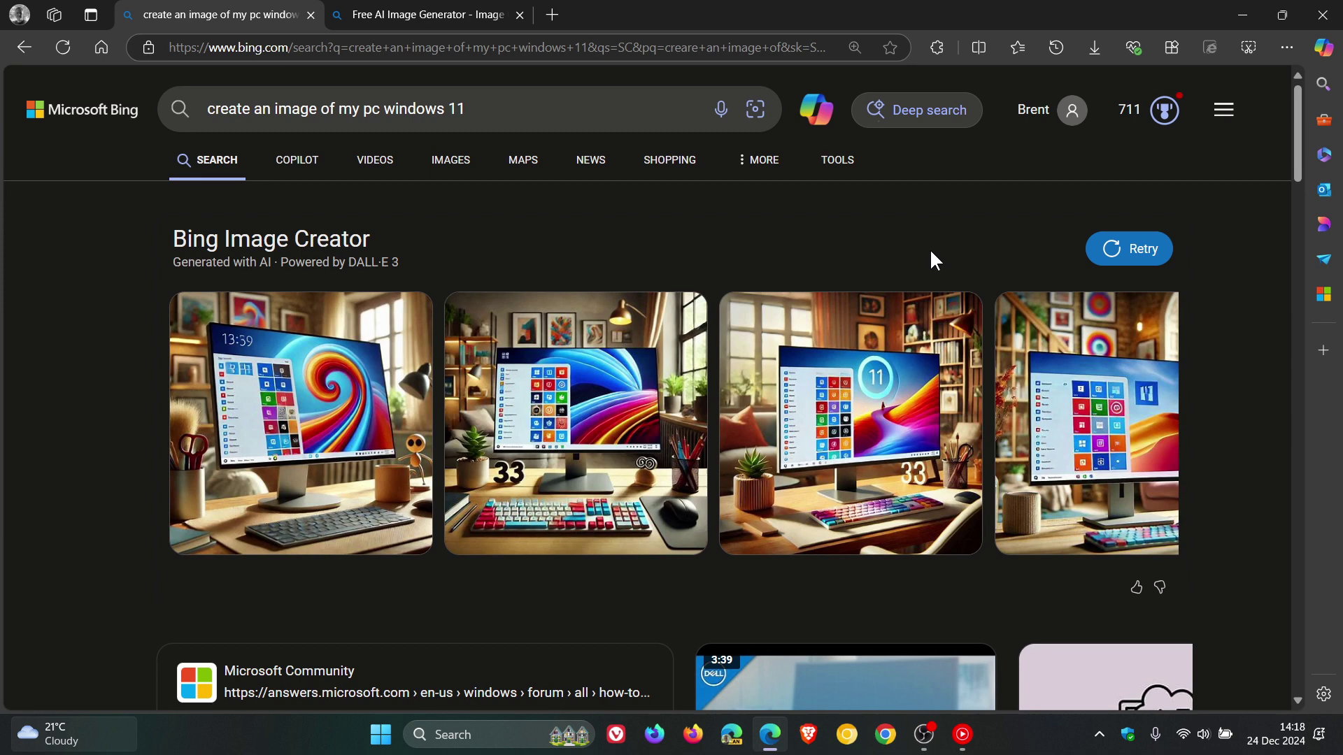
# Bring the 'Free AI Image Generator' tab back to the front.
pyautogui.click(427, 12)
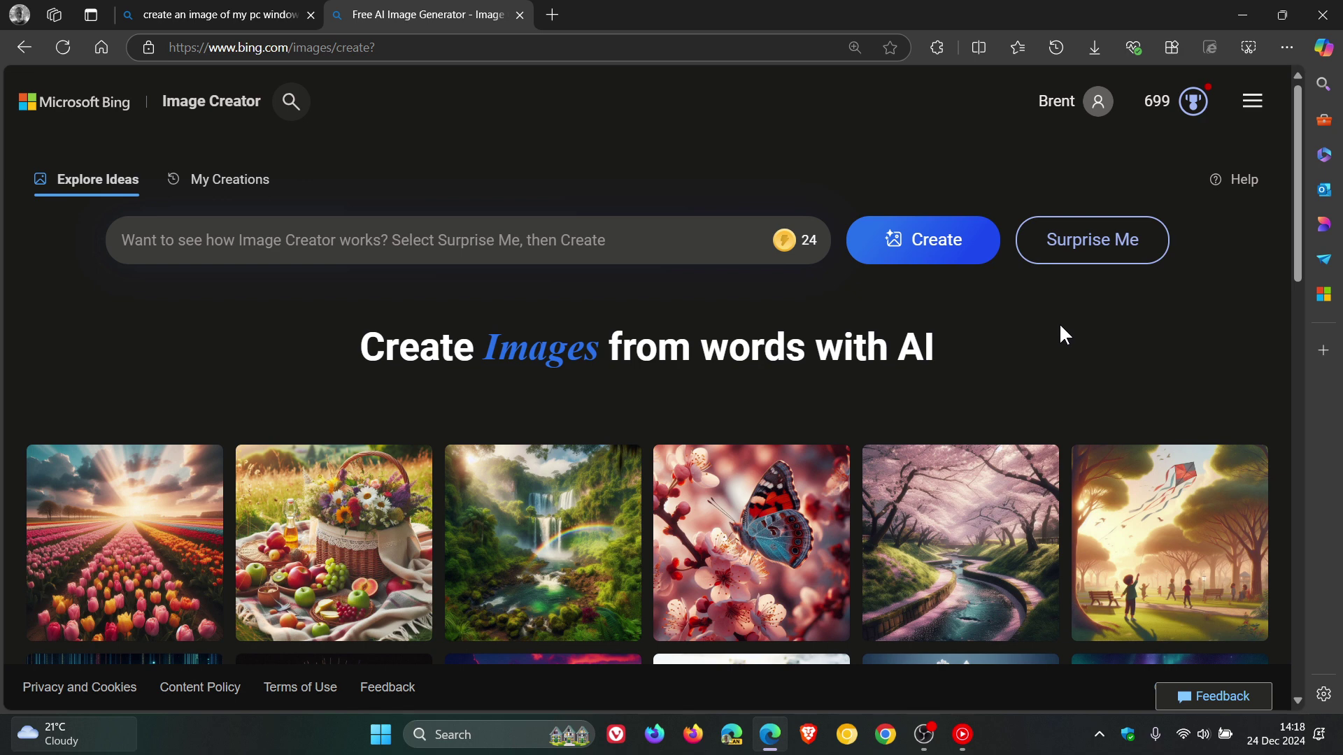
pyautogui.click(1251, 110)
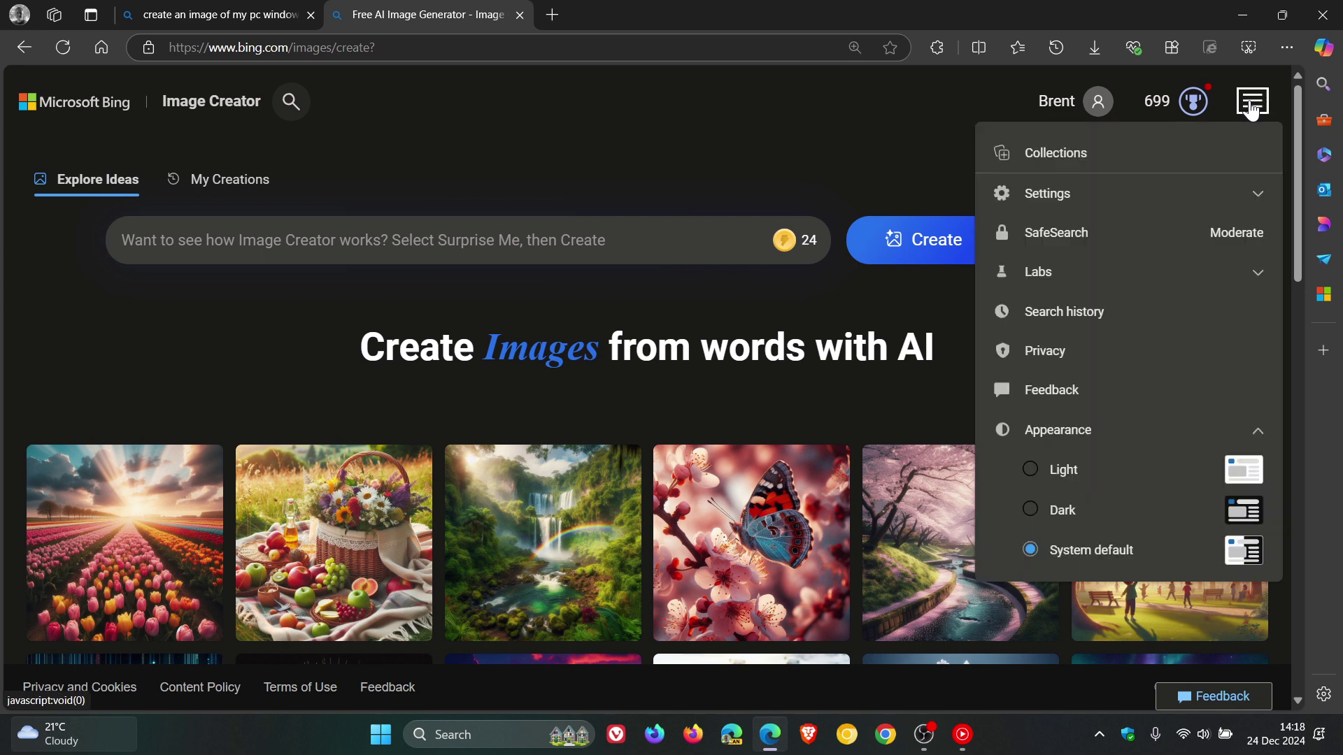
pyautogui.click(1033, 470)
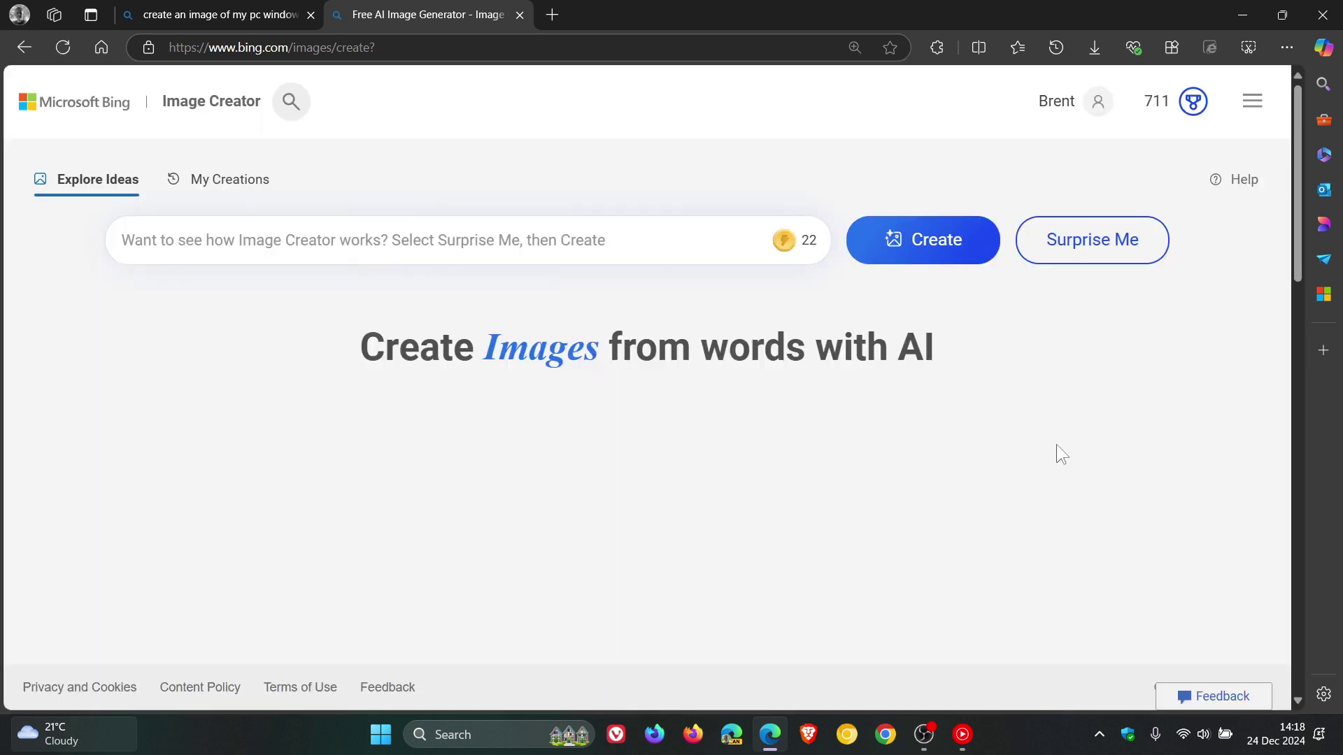
pyautogui.click(1249, 105)
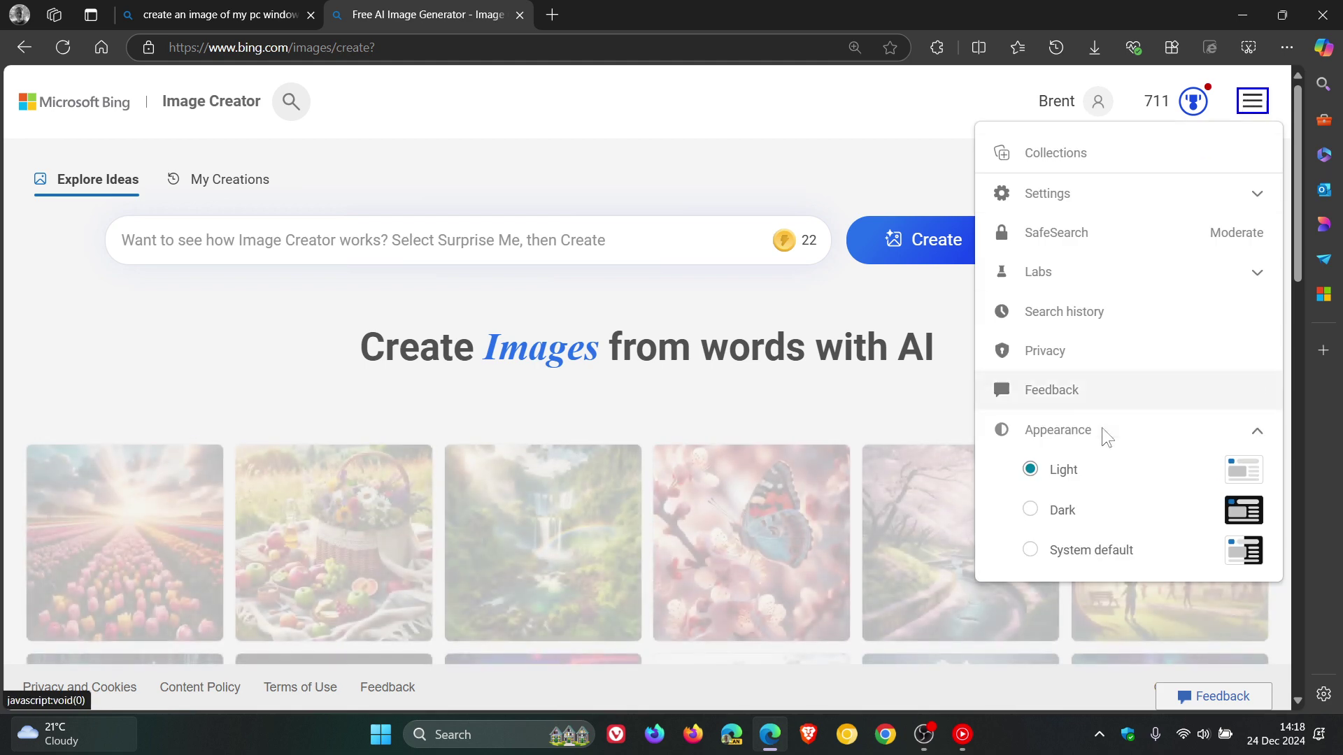
pyautogui.click(1031, 550)
pyautogui.click(1031, 511)
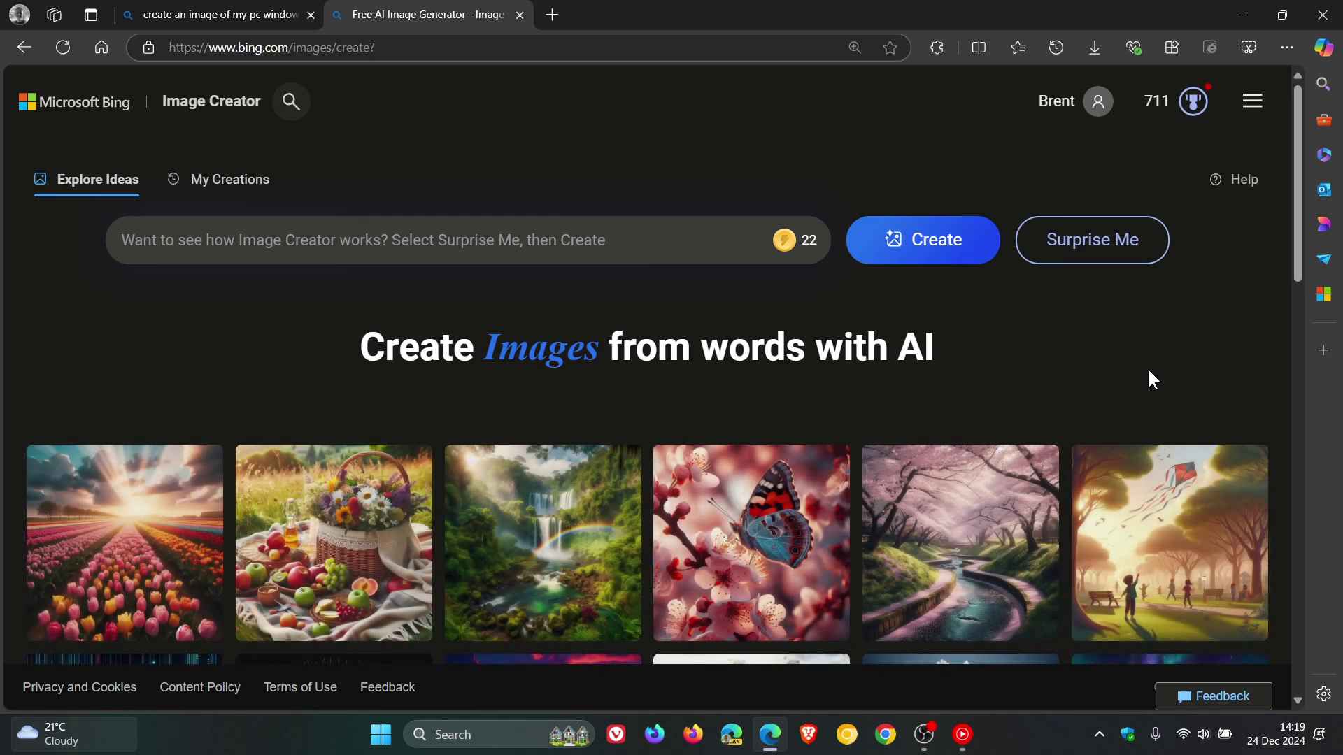
# From the Bing results, open the first Windows 11 PC image and show its share options.
pyautogui.click(272, 15)
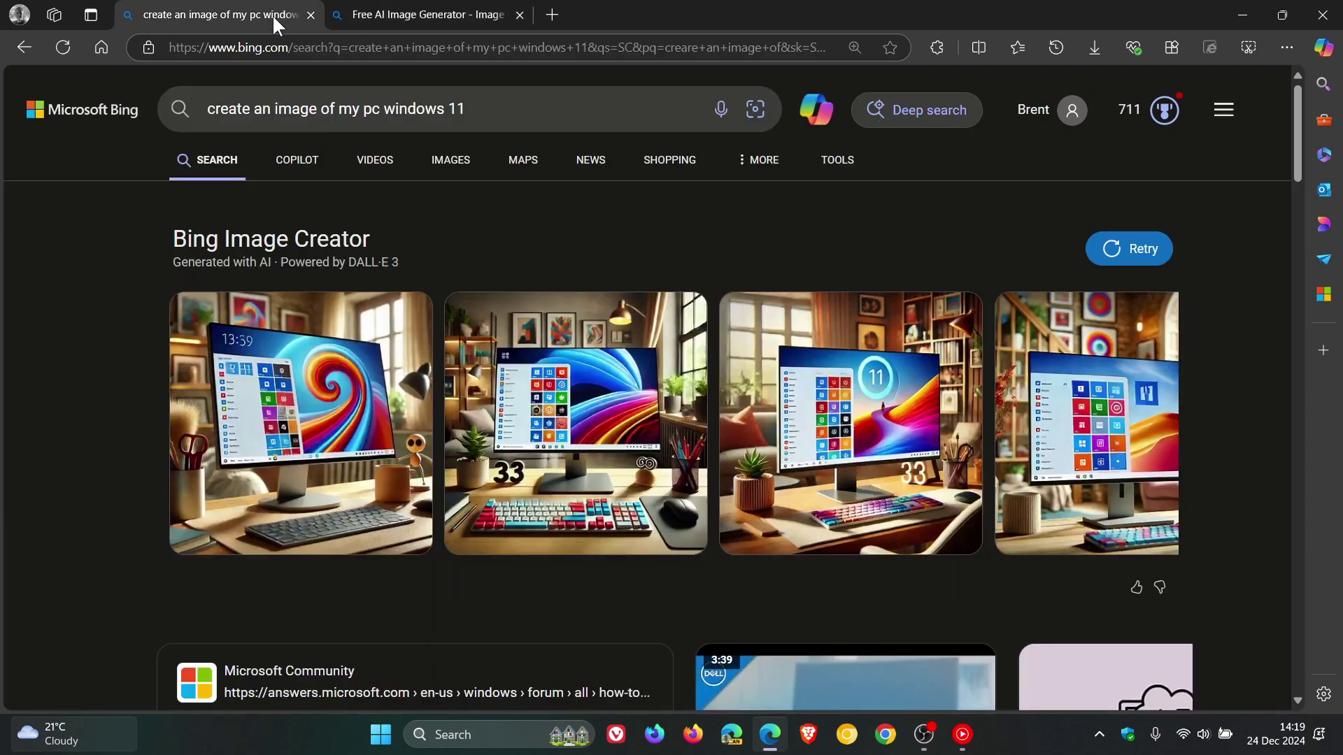
pyautogui.click(310, 369)
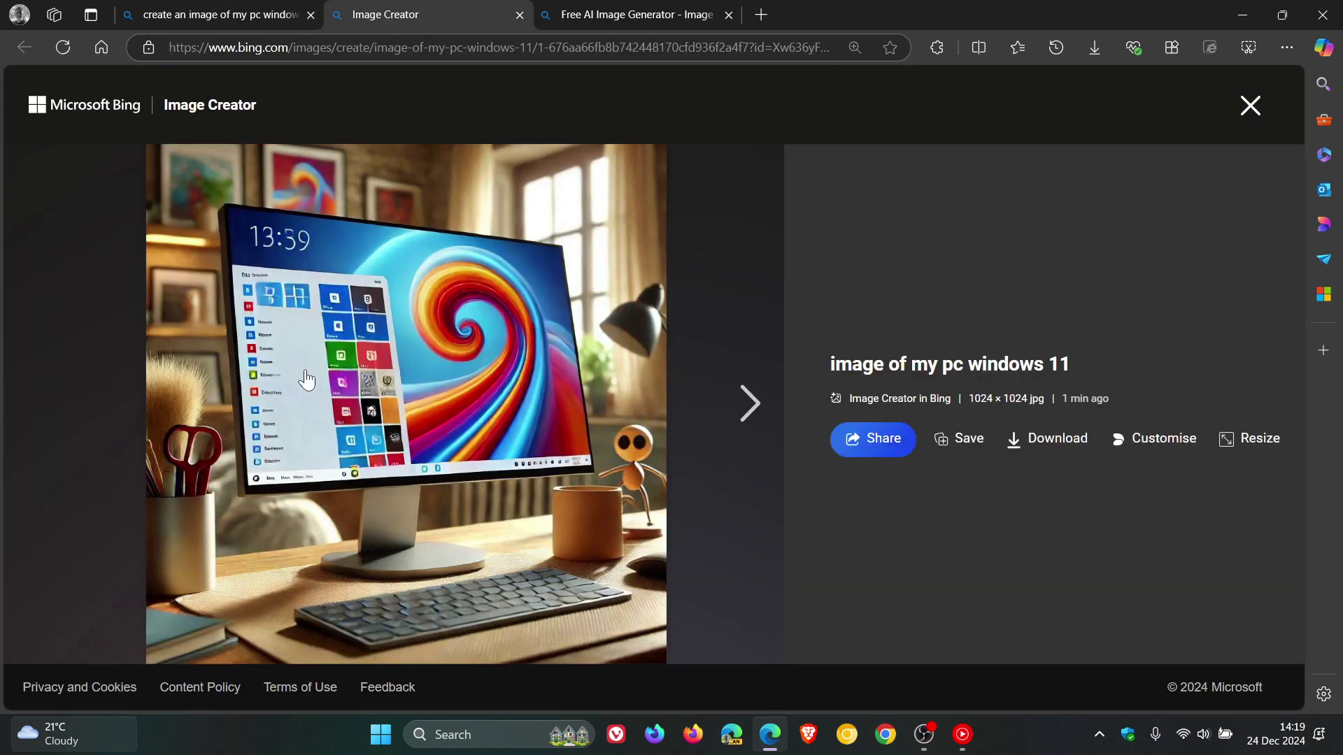
pyautogui.click(865, 437)
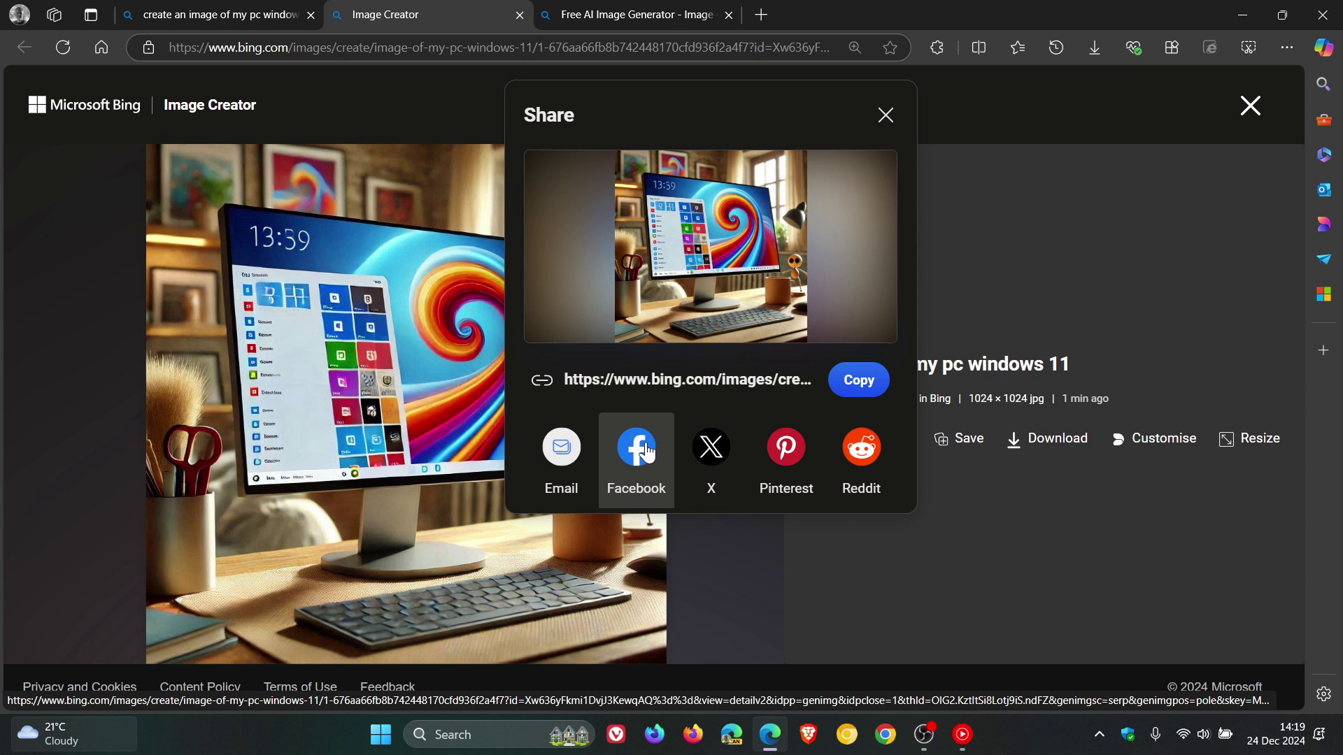
# From the results tab, open the second generated Windows 11 PC image full size.
pyautogui.hotkey('ctrl', 'shift', 'Tab')
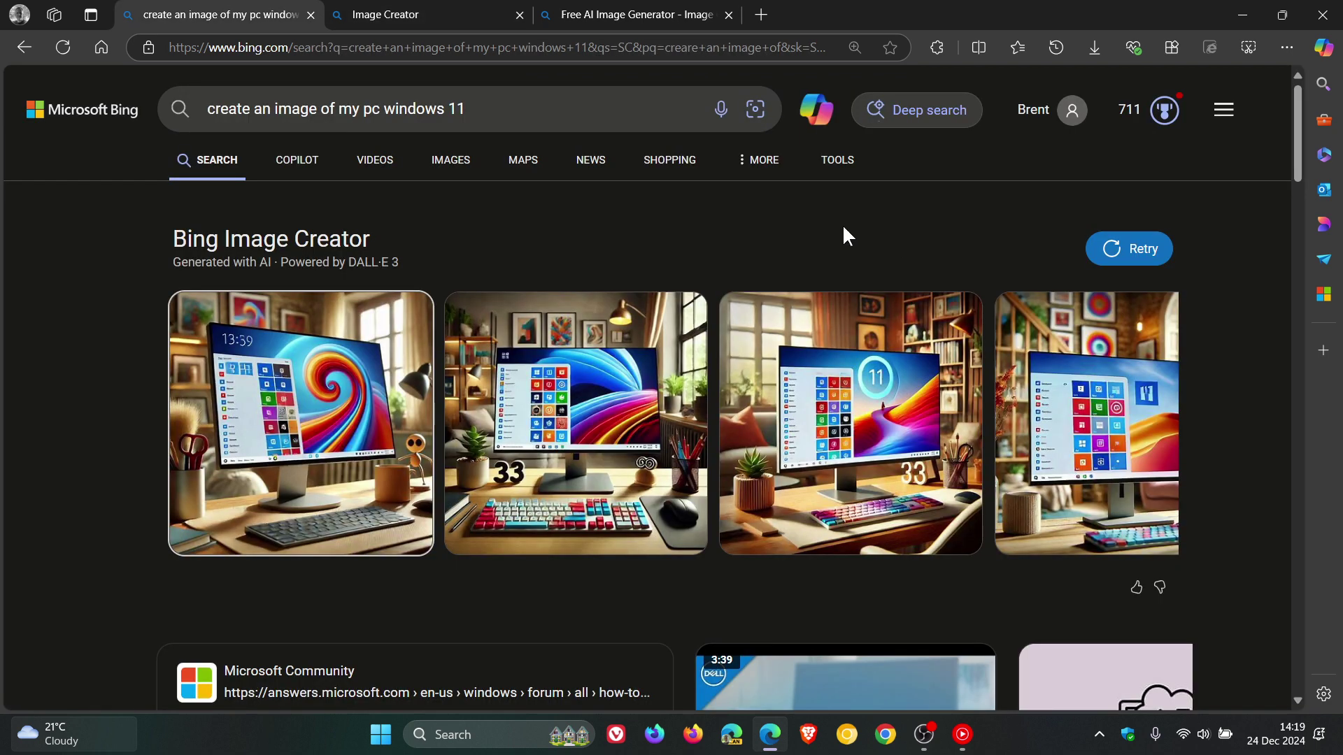
pyautogui.click(605, 407)
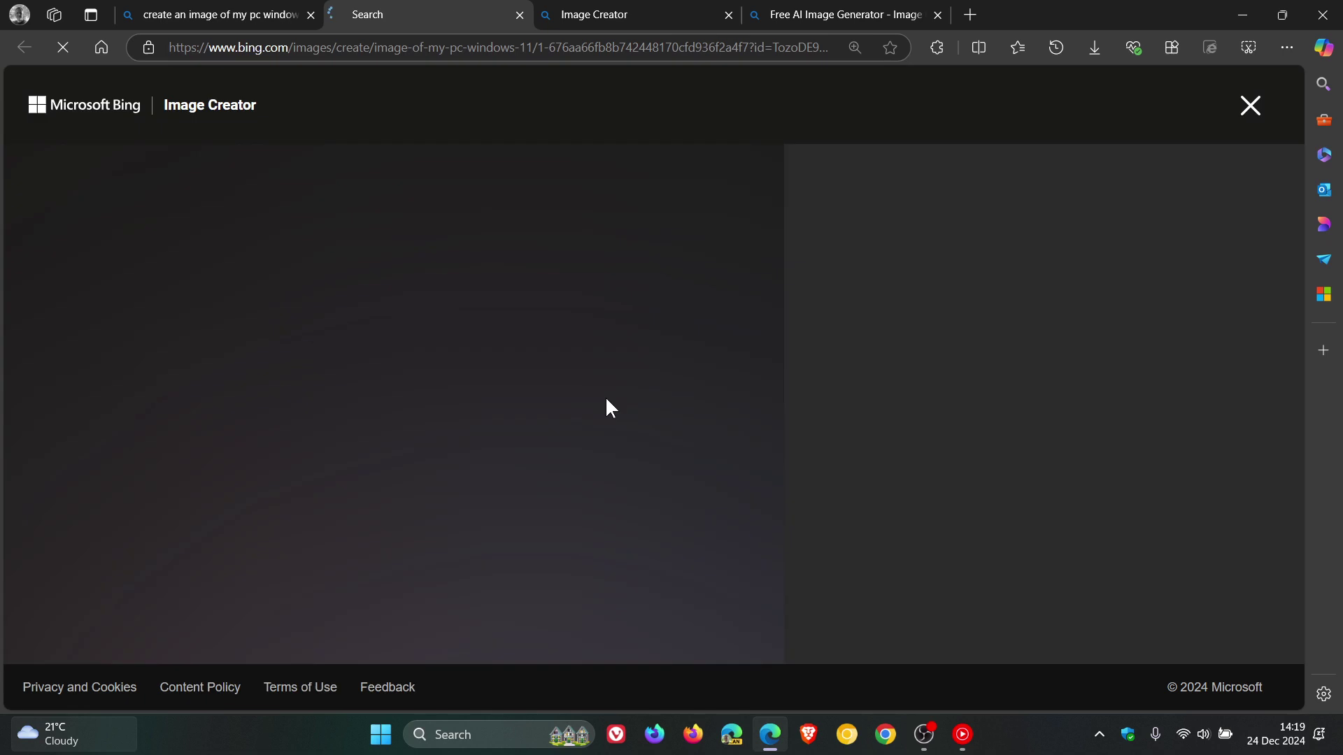